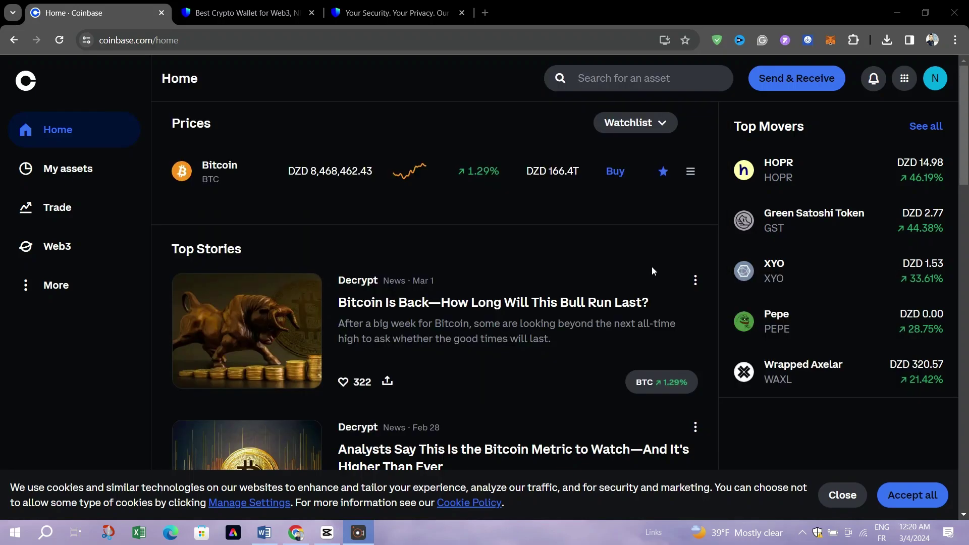
Step: Glance at Trust Wallet, then open and close Coinbase's list of other apps
click(242, 13)
scroll(332, 242, up, 10)
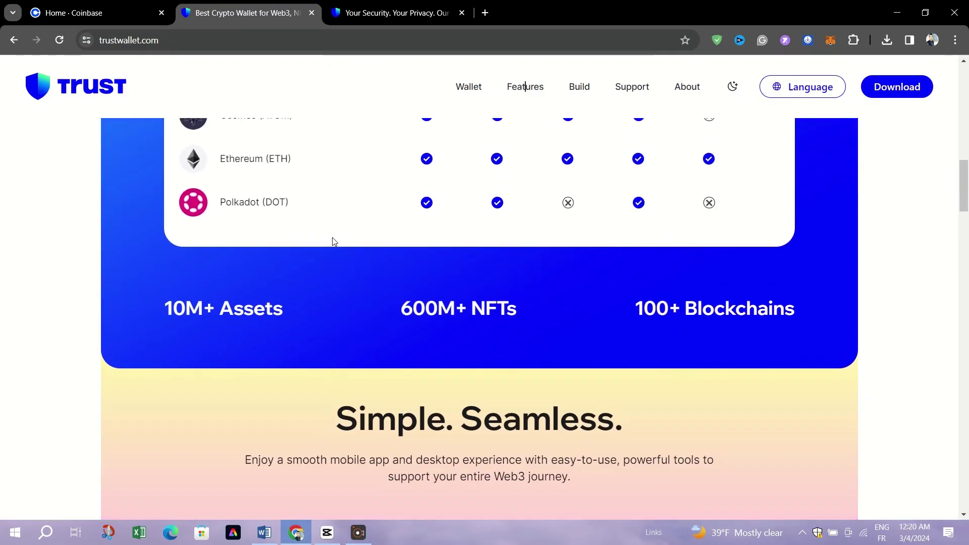
scroll(332, 241, up, 5)
scroll(332, 242, up, 5)
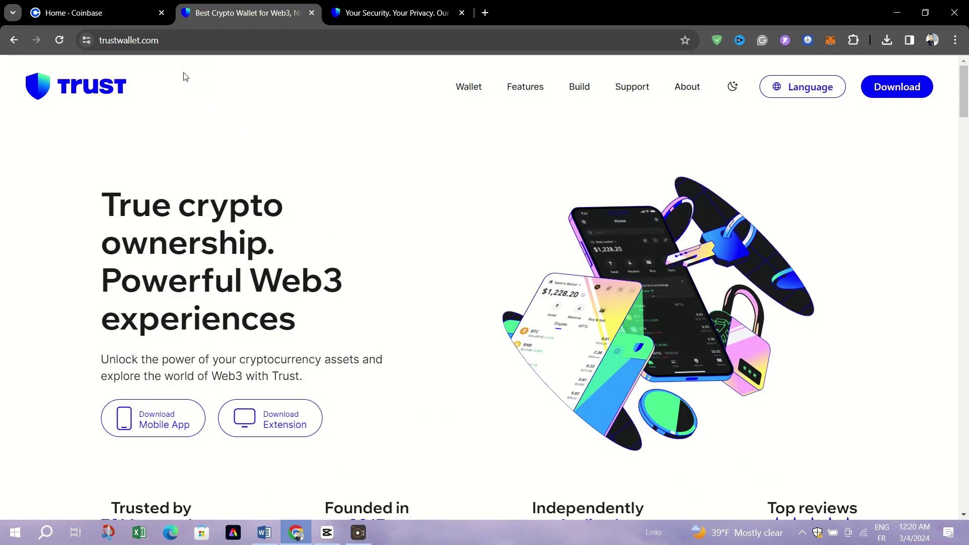
click(114, 5)
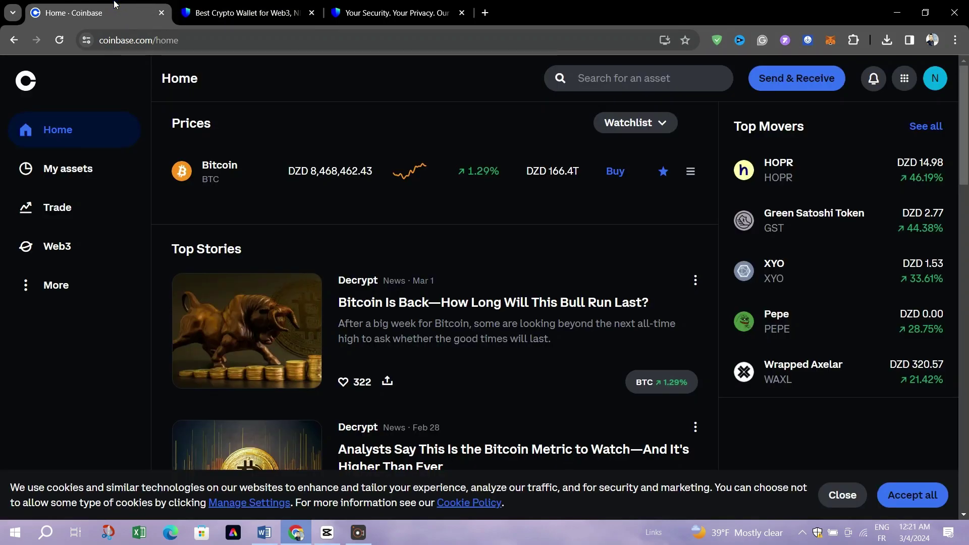
scroll(282, 219, down, 2)
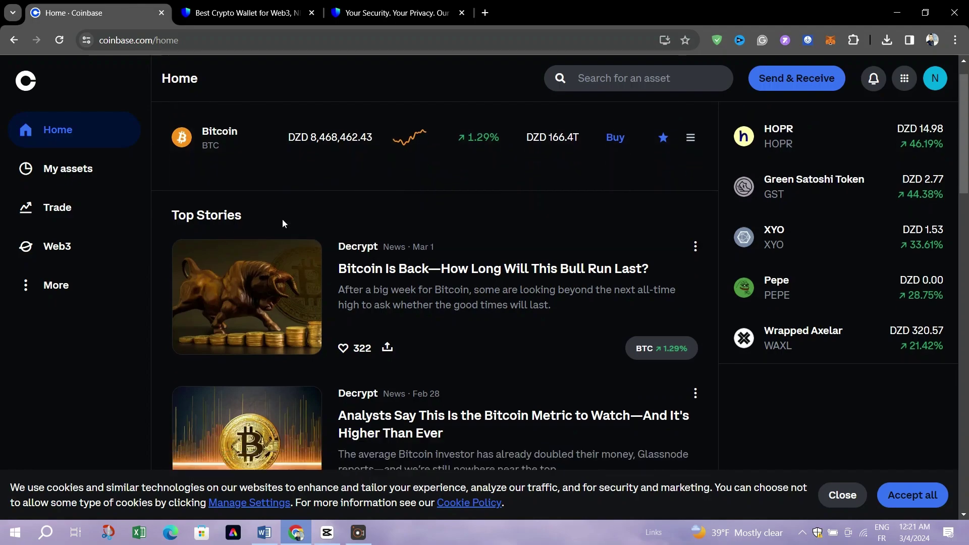
click(904, 78)
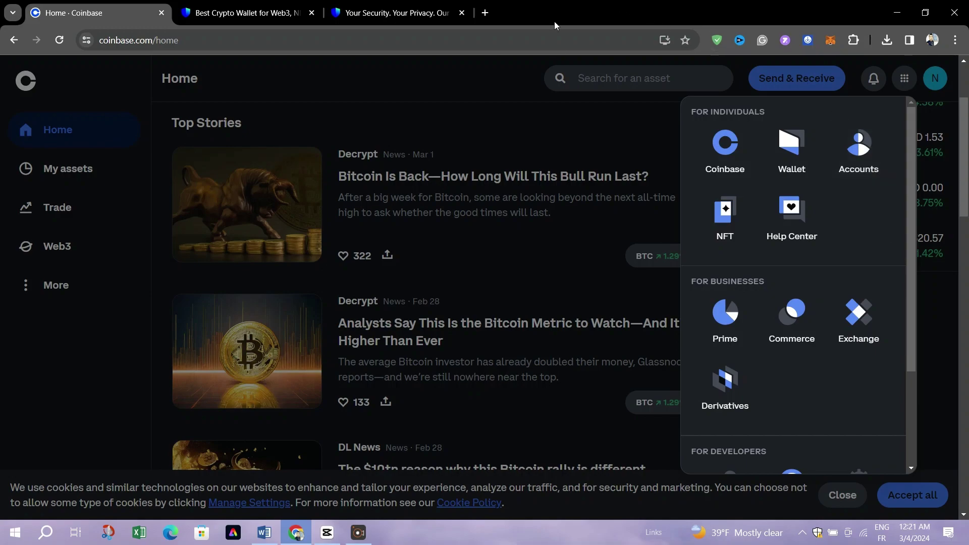
click(517, 97)
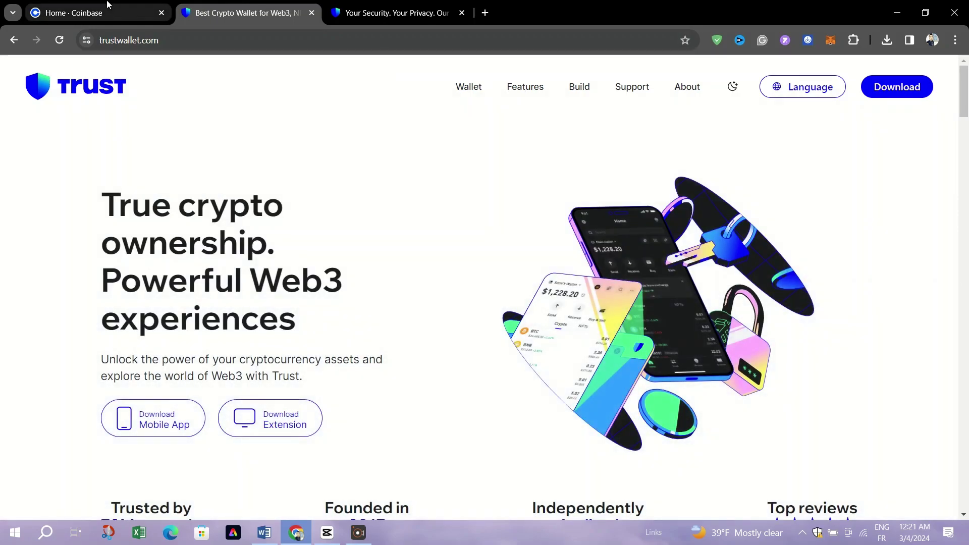
Step: Briefly visit Coinbase, then view Trust Wallet's buy, sell, swap, earn and dApps chain table
click(106, 5)
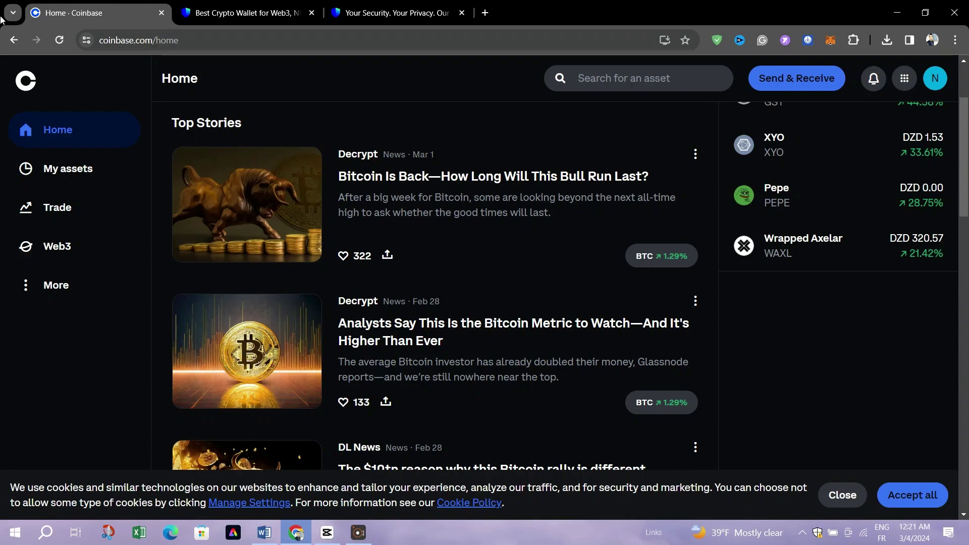
scroll(813, 190, up, 3)
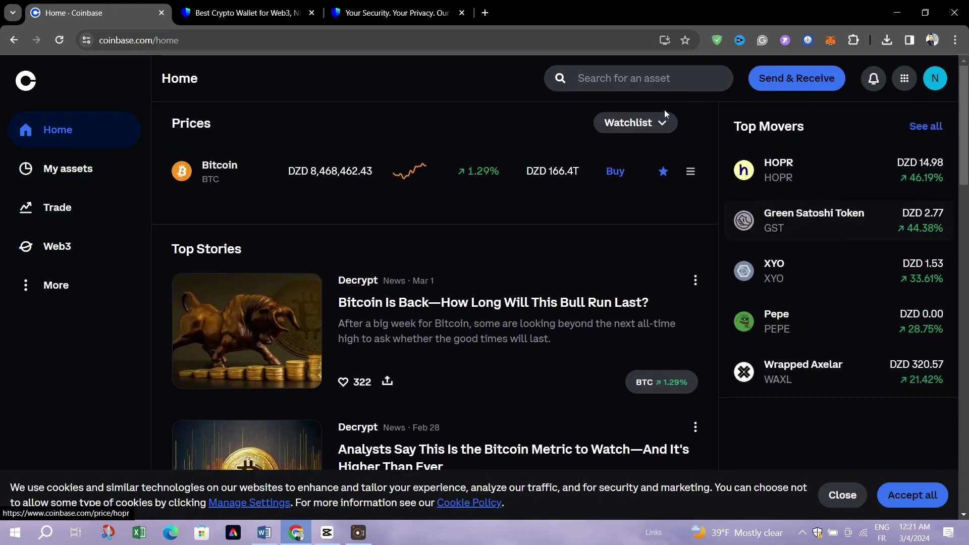
click(242, 12)
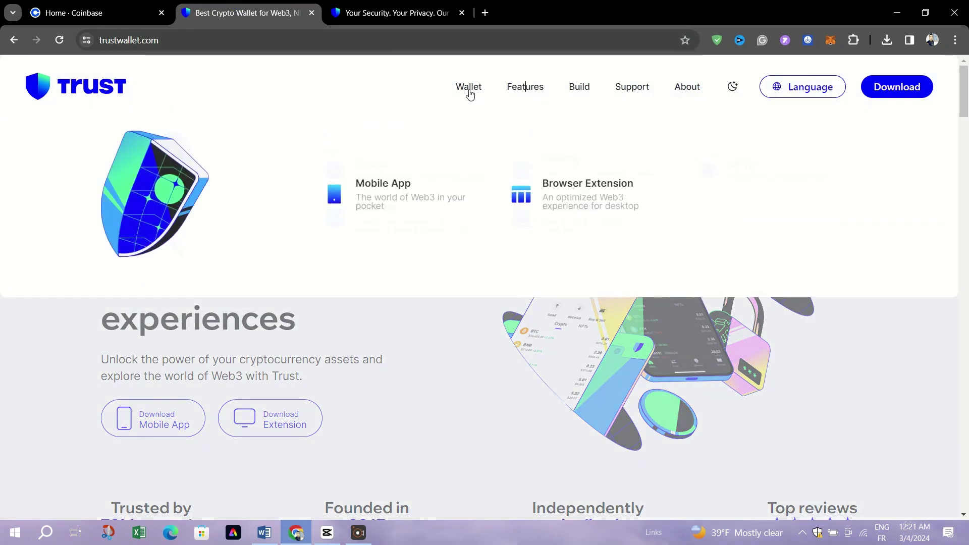
mouse_move(525, 87)
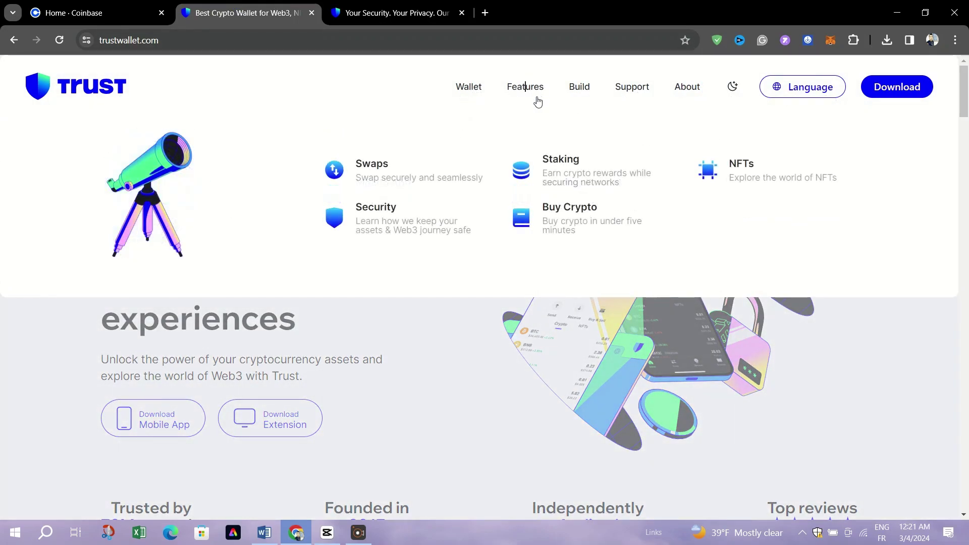
scroll(476, 360, down, 3)
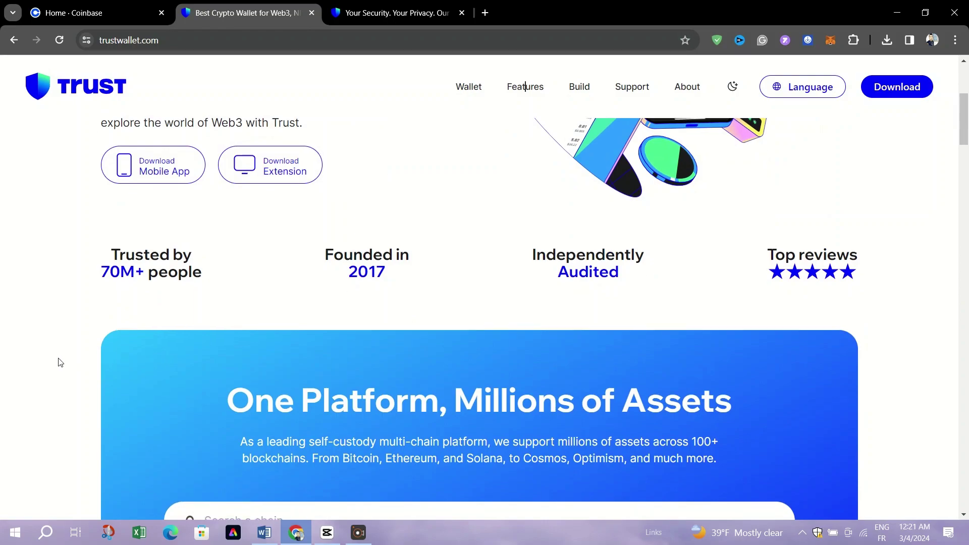
scroll(58, 363, down, 4)
scroll(59, 363, down, 2)
scroll(253, 289, up, 1)
scroll(252, 288, down, 1)
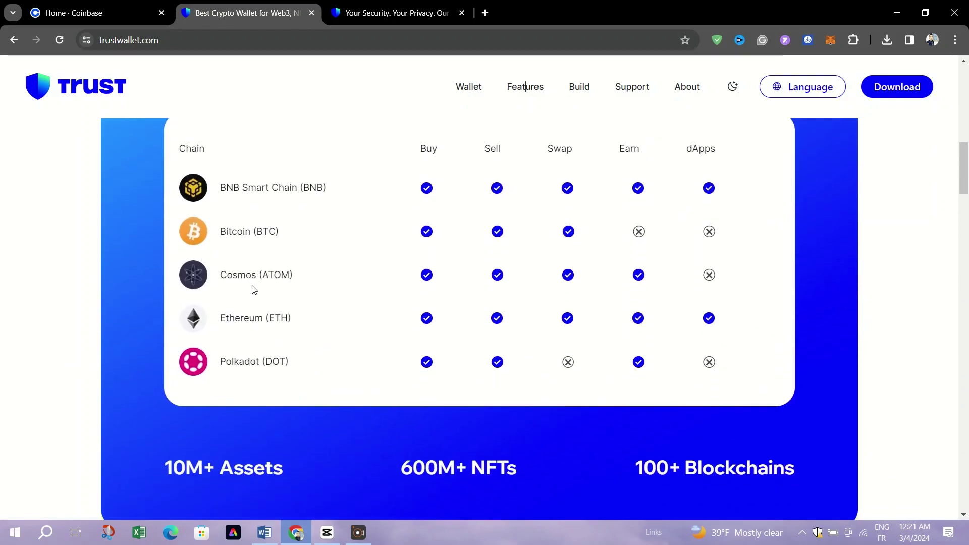
scroll(253, 287, up, 1)
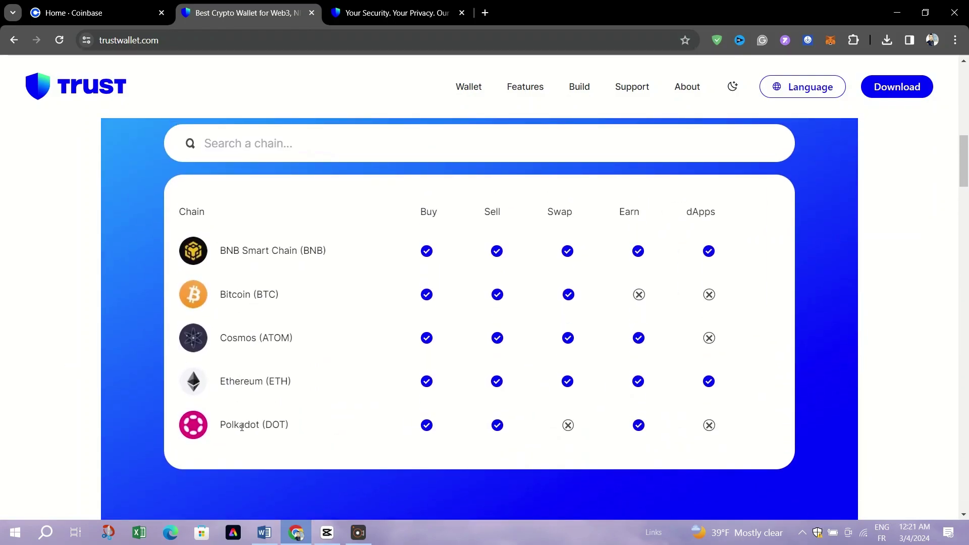
Step: Back on Coinbase, expand Top Movers with See all to list more rising assets
click(117, 5)
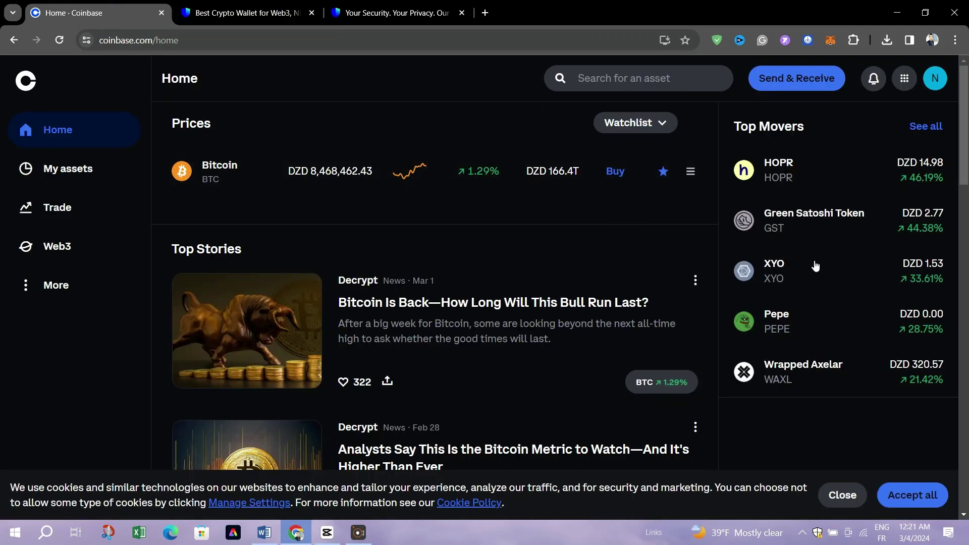
scroll(833, 270, down, 1)
scroll(833, 270, up, 1)
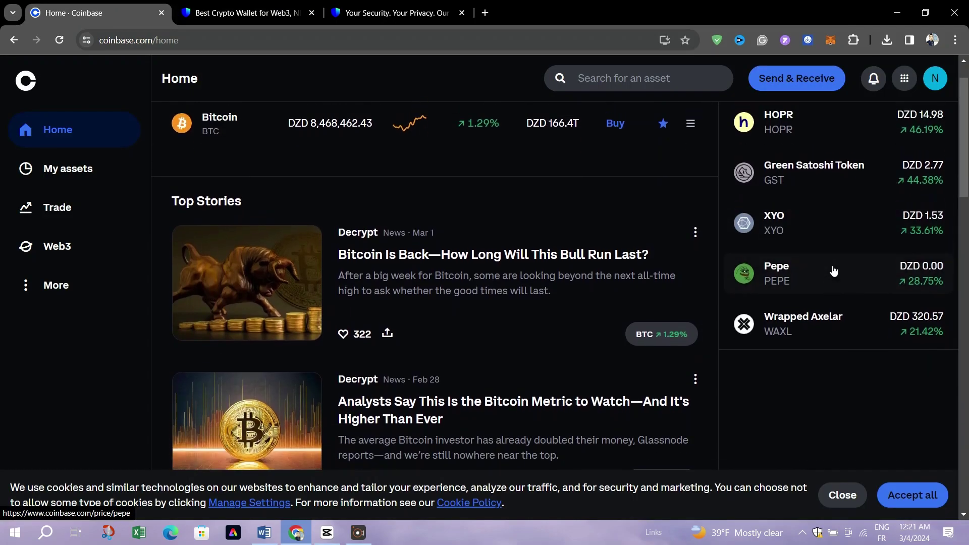
click(917, 130)
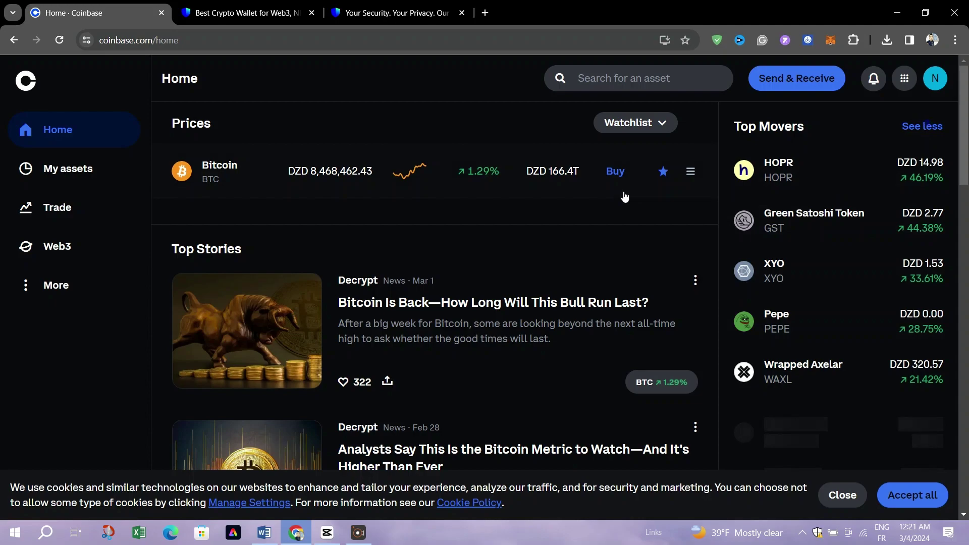
scroll(840, 243, down, 2)
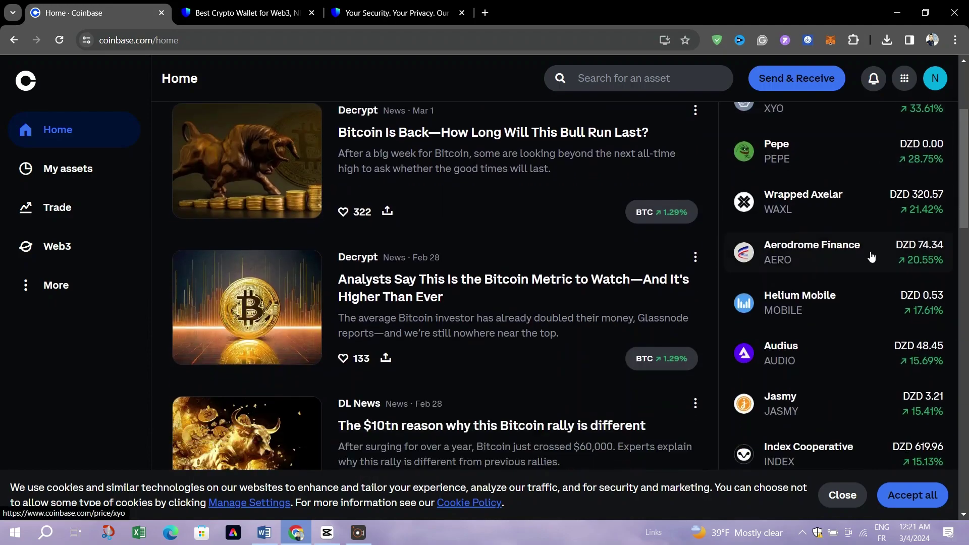
scroll(870, 256, down, 1)
scroll(871, 256, down, 1)
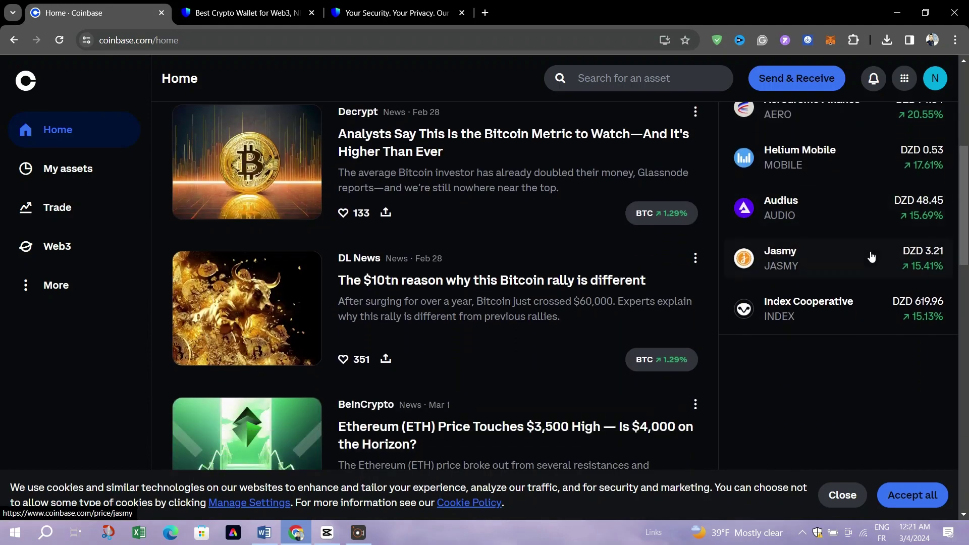
Step: Scroll Trust Wallet up to its headline stats and hero section, then go to Coinbase
click(241, 12)
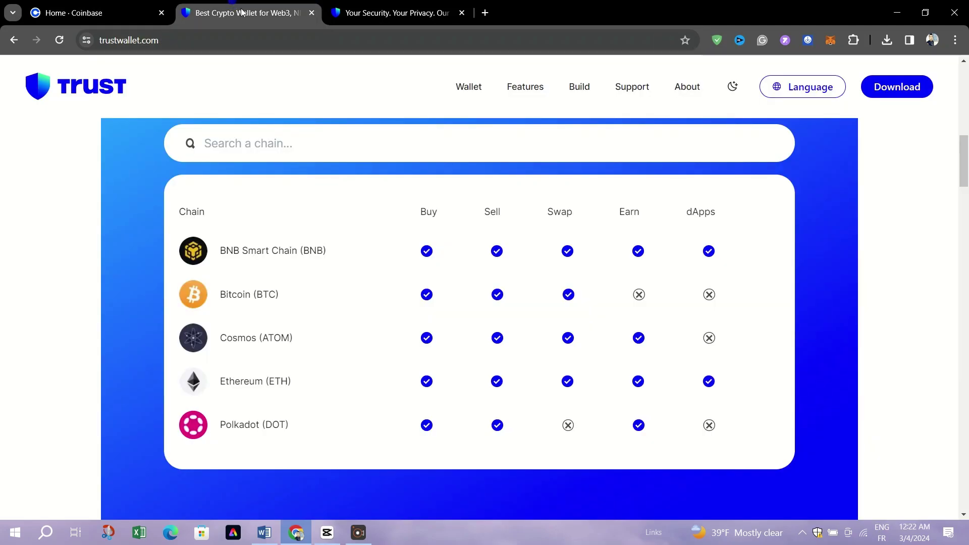
scroll(426, 264, up, 5)
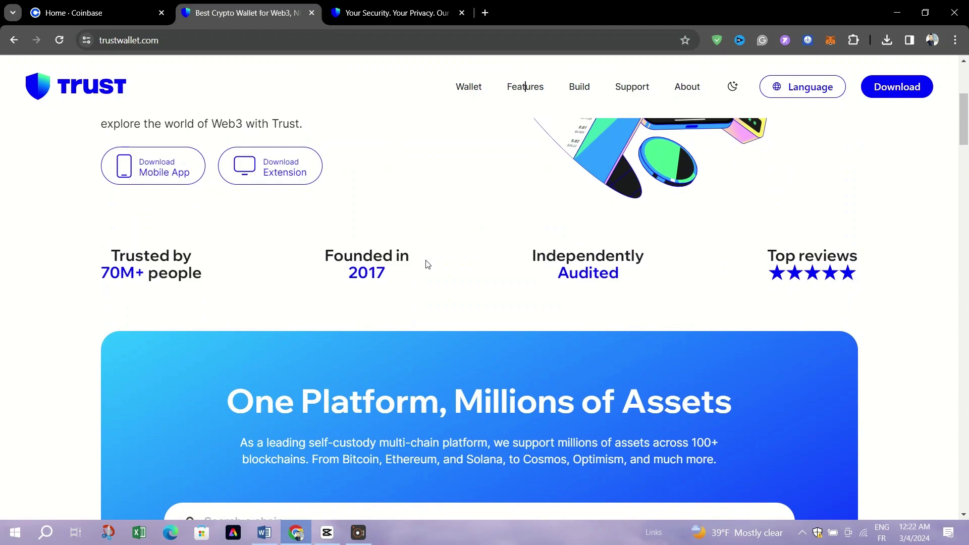
scroll(426, 264, up, 3)
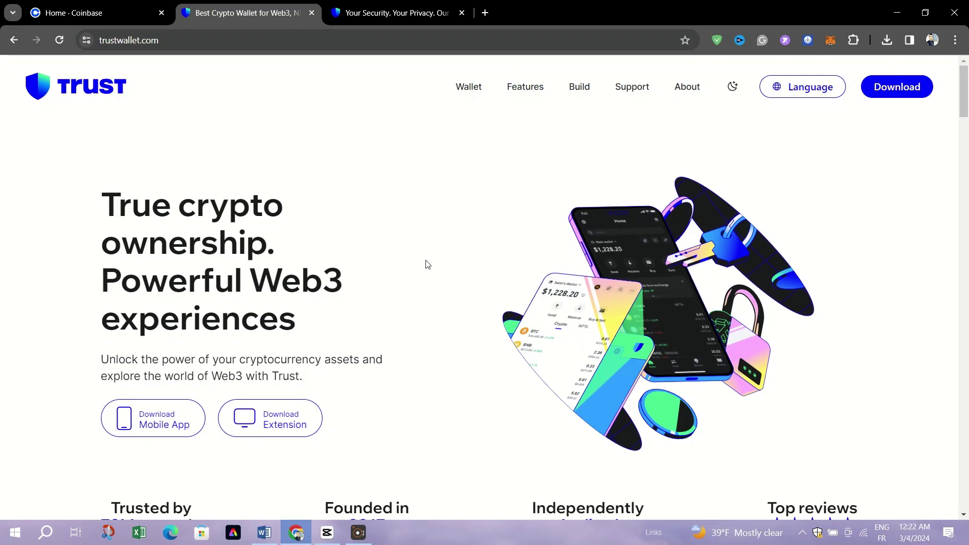
click(112, 4)
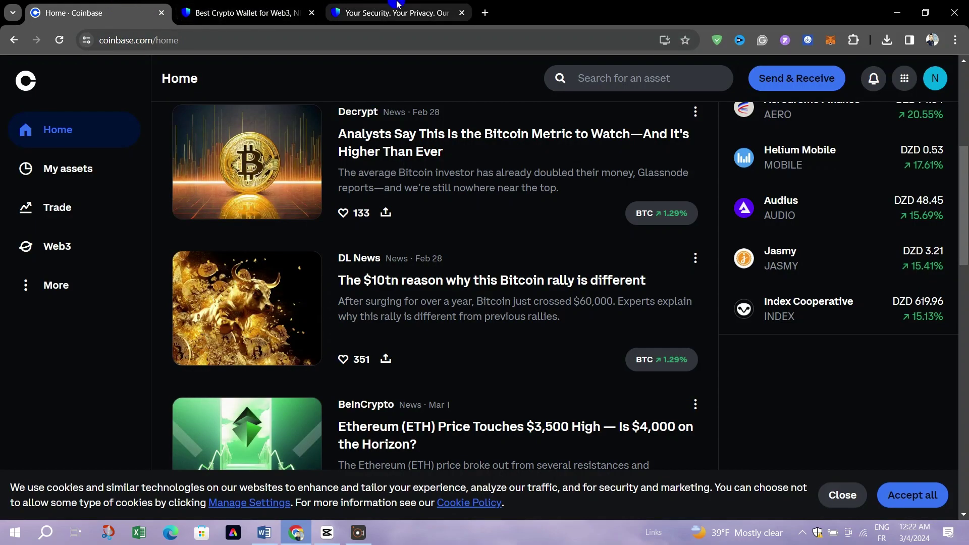
Step: Read trustwallet.com/security's audit badges and Web3 safety cards, then go back to Home · Coinbase
click(396, 5)
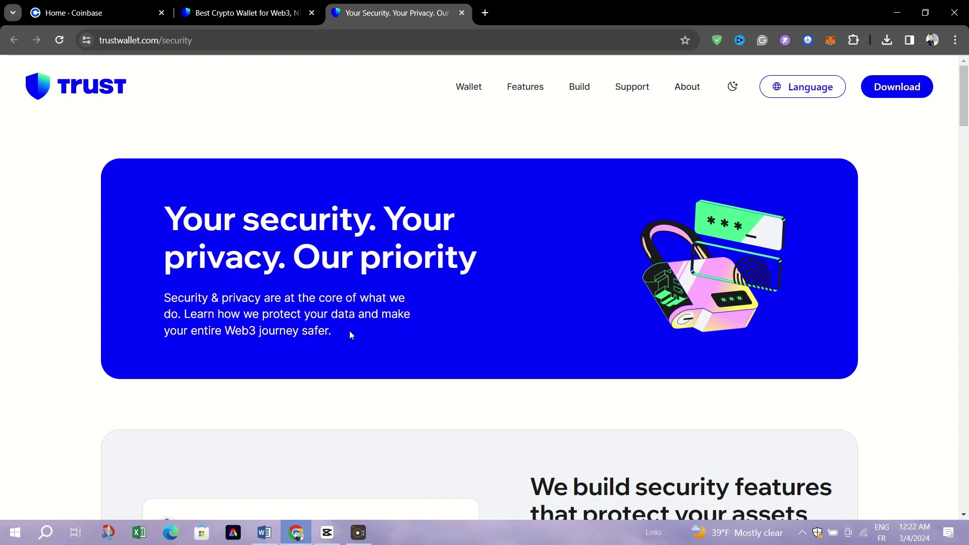
scroll(349, 333, down, 1)
scroll(349, 334, down, 1)
scroll(349, 333, down, 1)
scroll(349, 333, down, 1)
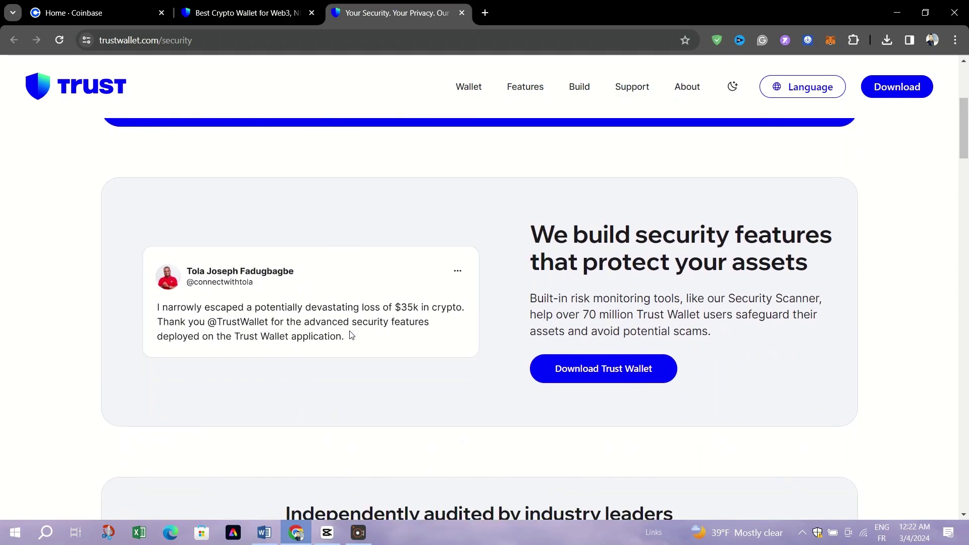
scroll(348, 334, down, 1)
scroll(349, 333, down, 1)
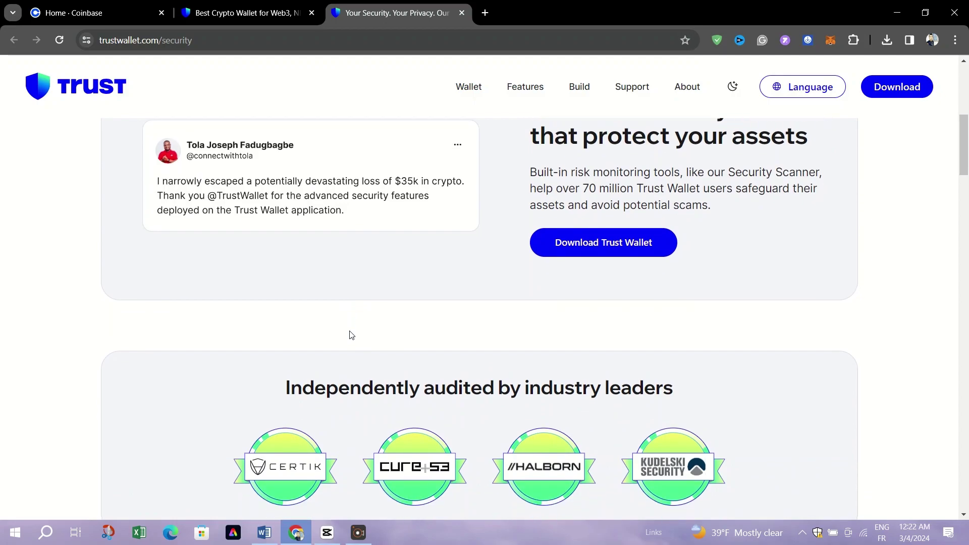
scroll(351, 335, down, 1)
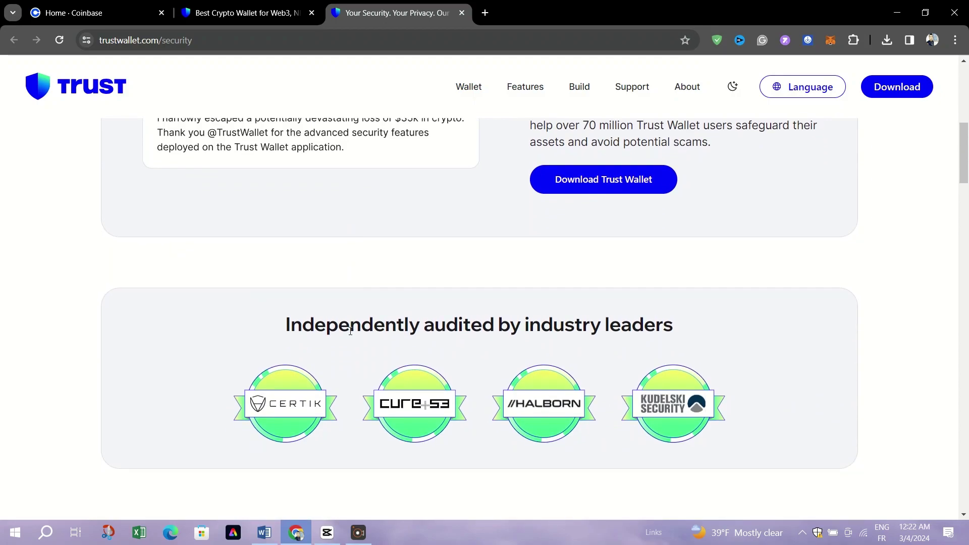
scroll(350, 330, down, 1)
scroll(349, 331, down, 1)
scroll(350, 331, down, 1)
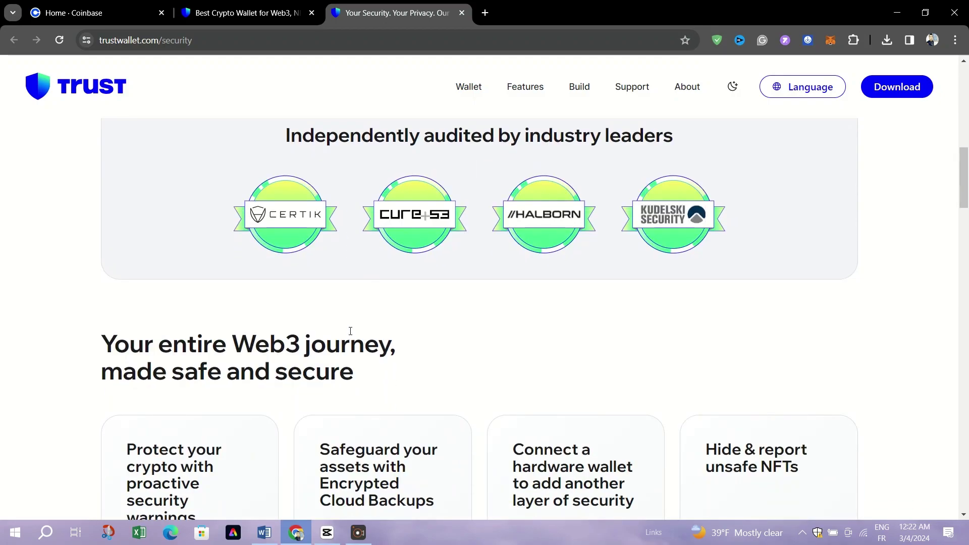
scroll(350, 331, down, 1)
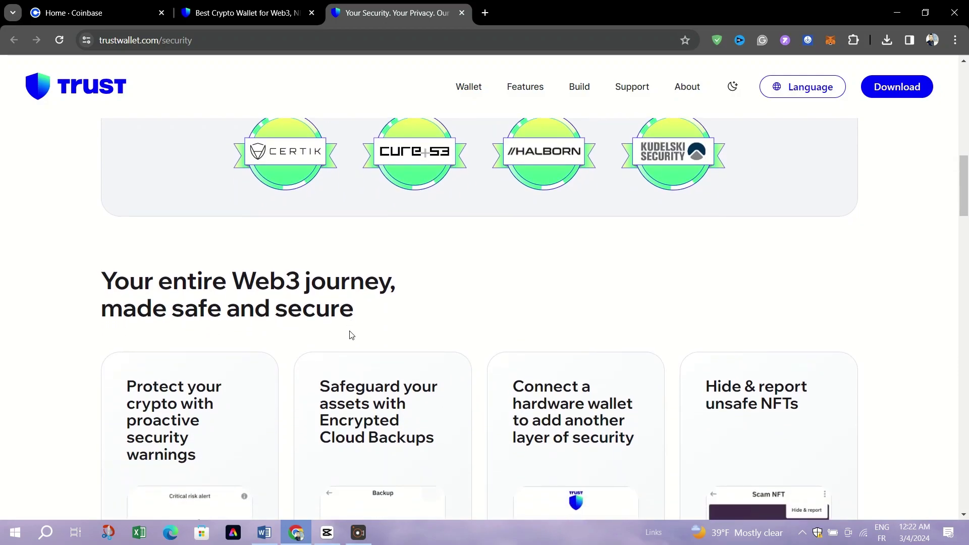
scroll(350, 333, down, 1)
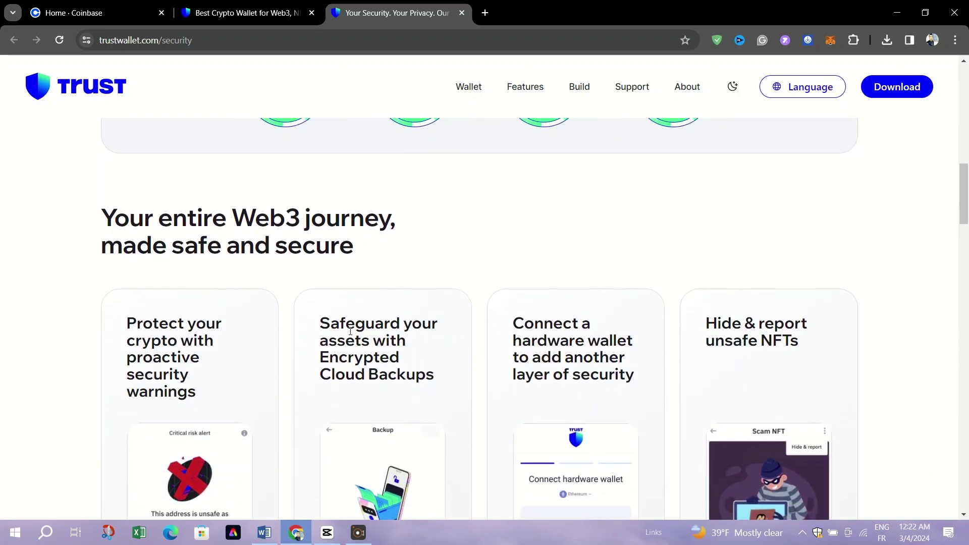
click(109, 4)
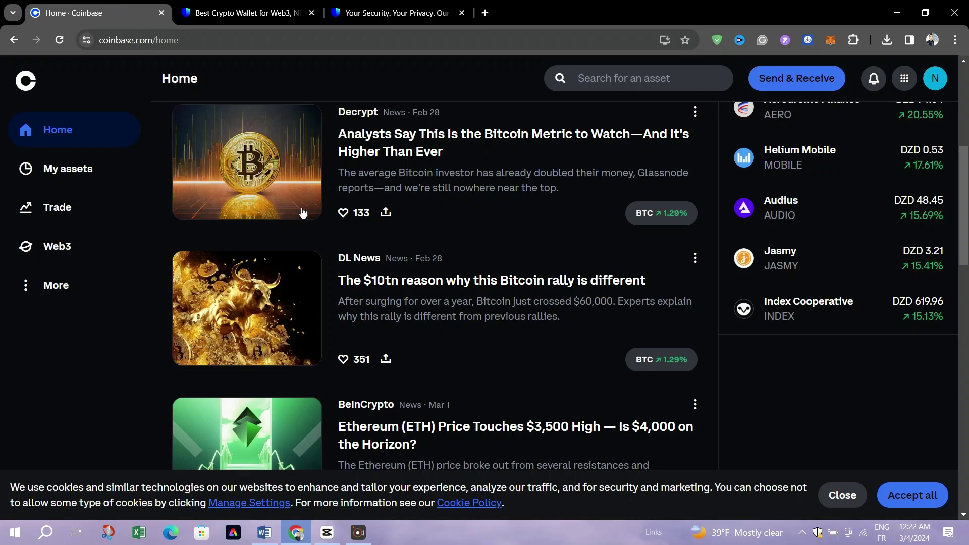
scroll(325, 203, up, 3)
scroll(325, 203, up, 2)
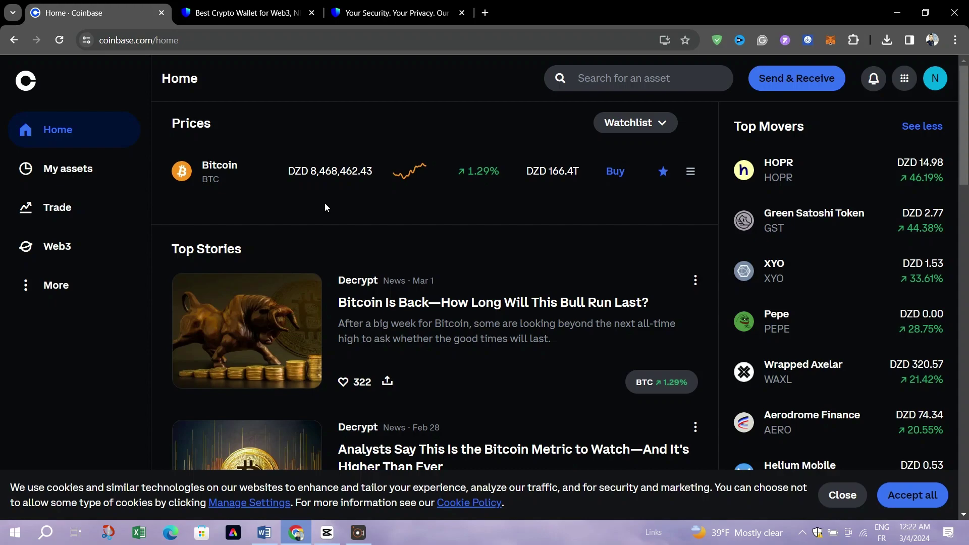
Step: Check Bitcoin's price and top stories, then switch to the 'Best Crypto Wallet for Web3' tab
click(263, 7)
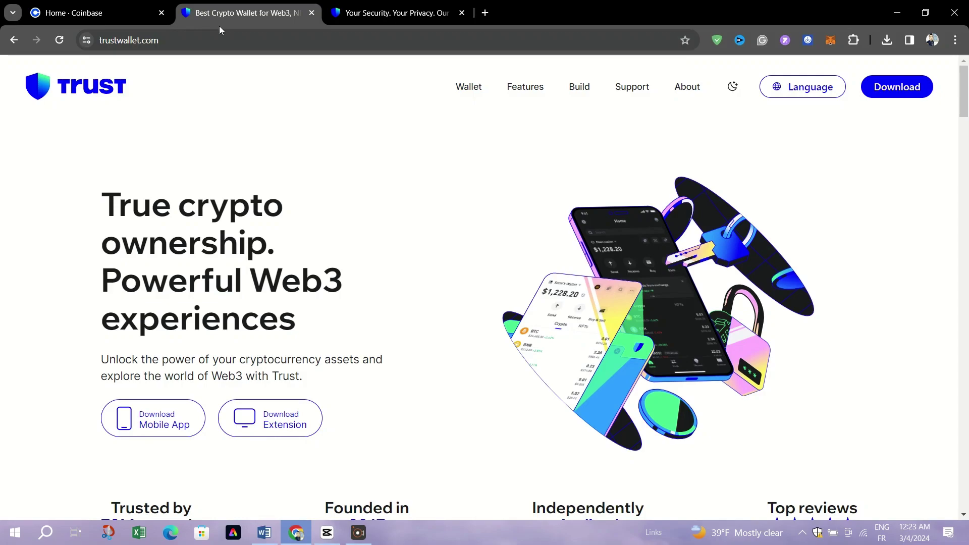
Step: Switch to the Home · Coinbase tab with Bitcoin's price and Top Movers
click(47, 6)
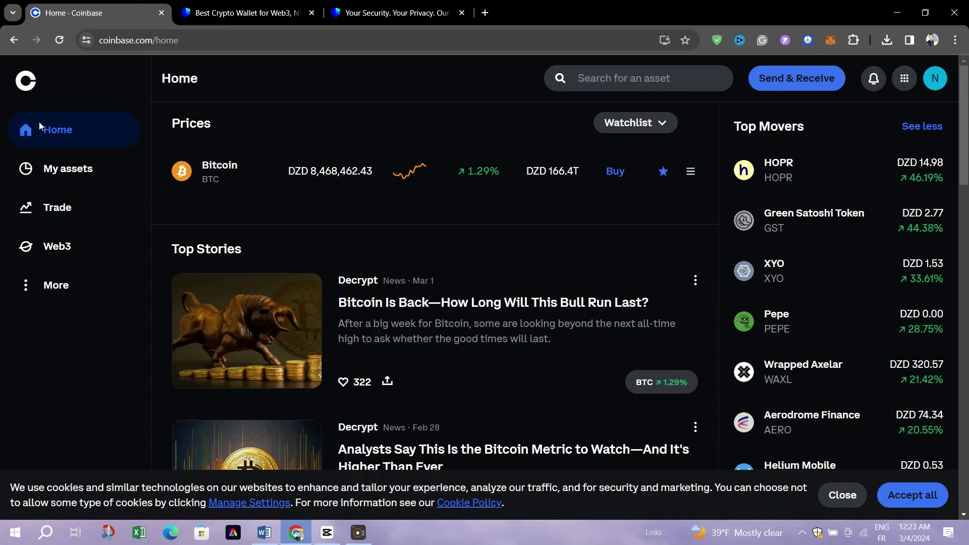
Step: View Trust Wallet's homepage, then the 'Your Security' page and its Support menu
click(243, 9)
click(395, 7)
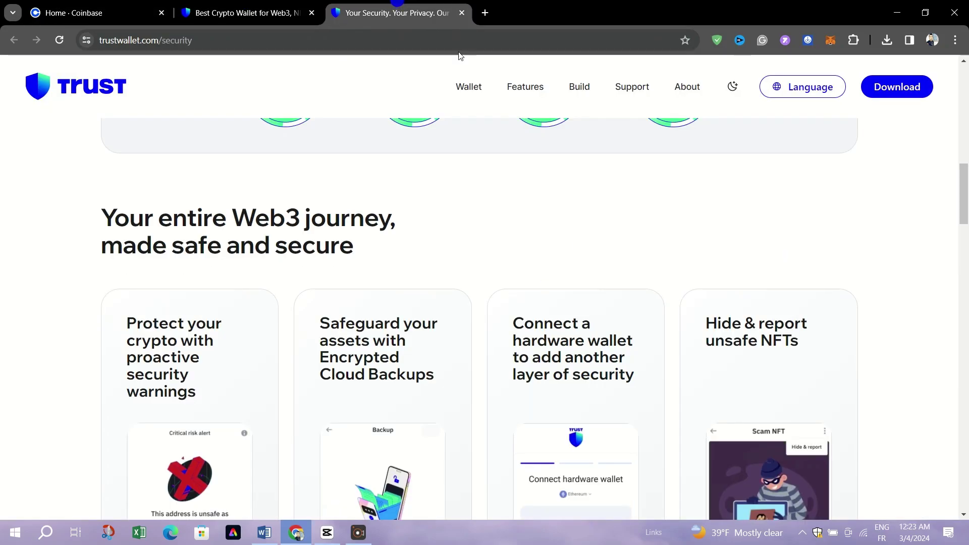
mouse_move(631, 87)
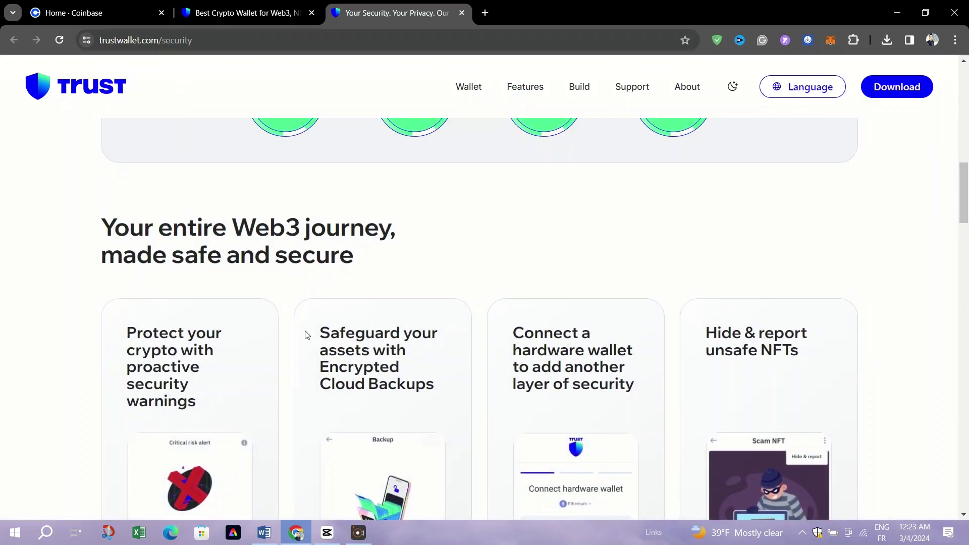
scroll(440, 334, up, 3)
Step: Scroll Coinbase news to the Ethereum and Solana airdrop stories, then open Trust Wallet's homepage
click(248, 4)
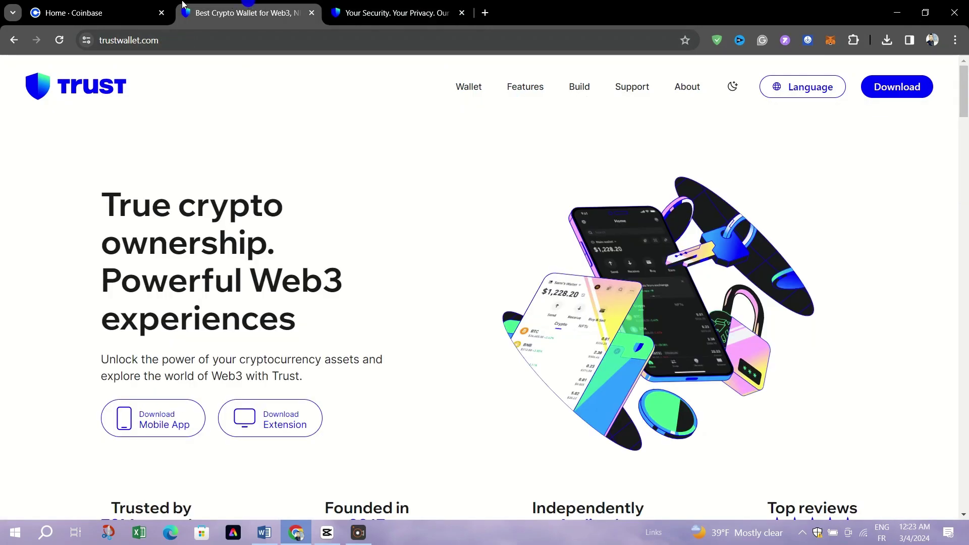
click(91, 13)
scroll(408, 264, down, 4)
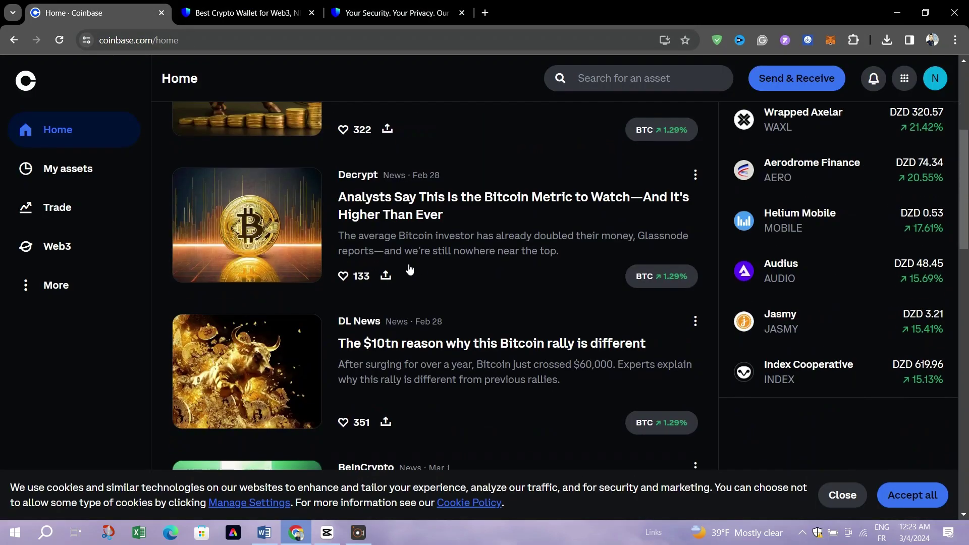
scroll(408, 263, down, 2)
scroll(407, 265, down, 1)
scroll(408, 264, down, 1)
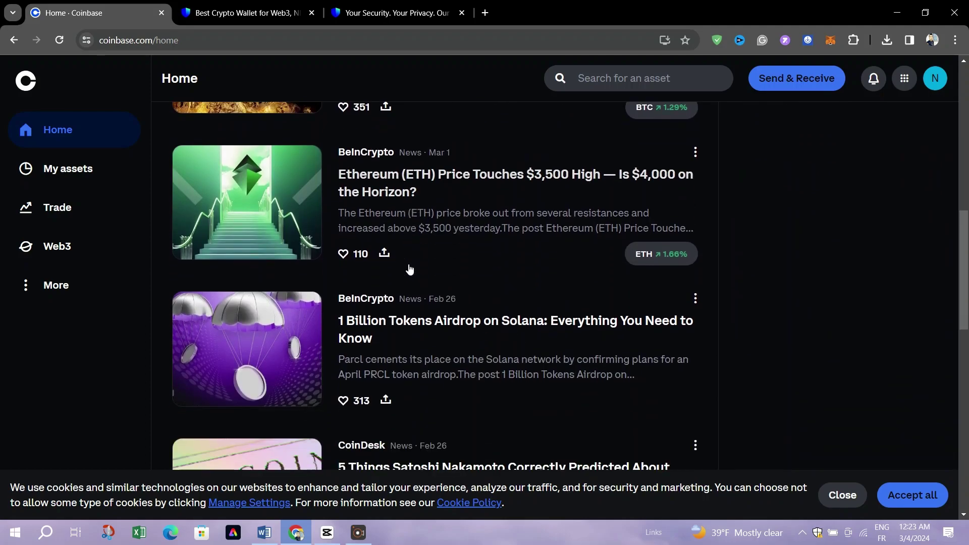
click(265, 5)
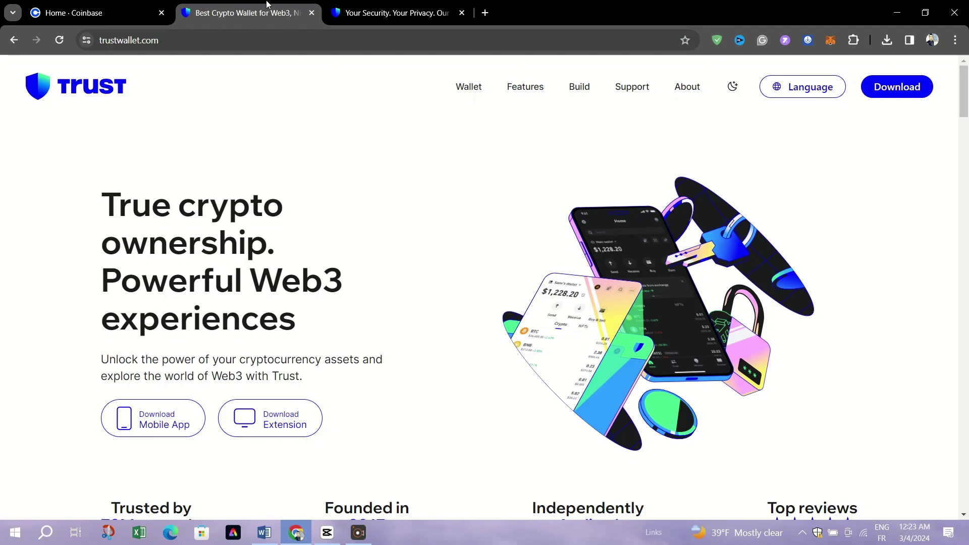
scroll(363, 168, down, 2)
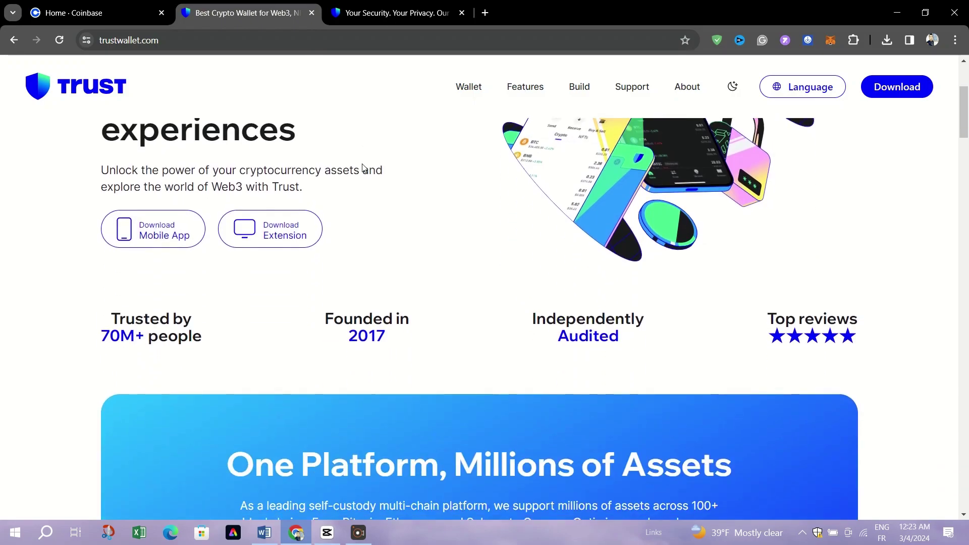
scroll(362, 169, down, 2)
scroll(362, 168, down, 2)
scroll(362, 168, down, 1)
scroll(361, 168, down, 1)
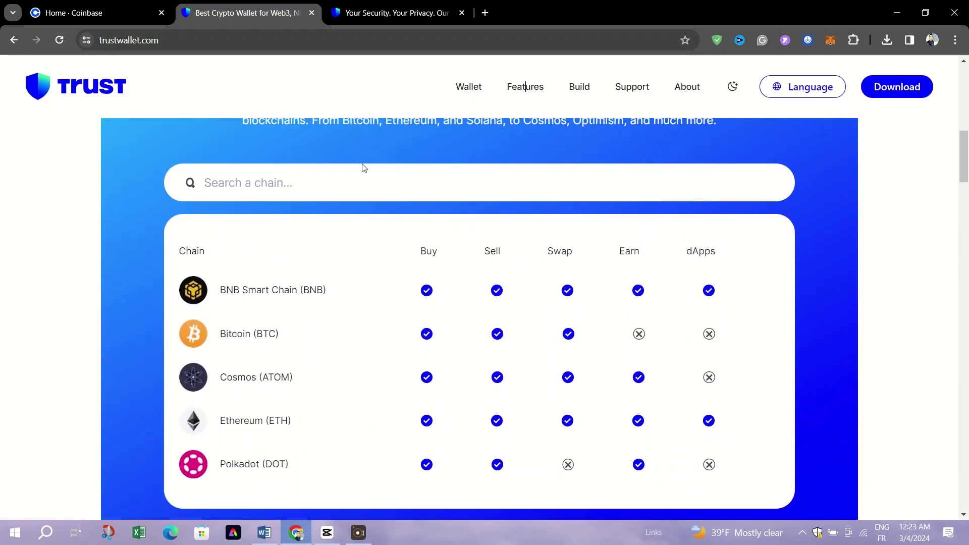
scroll(362, 168, down, 1)
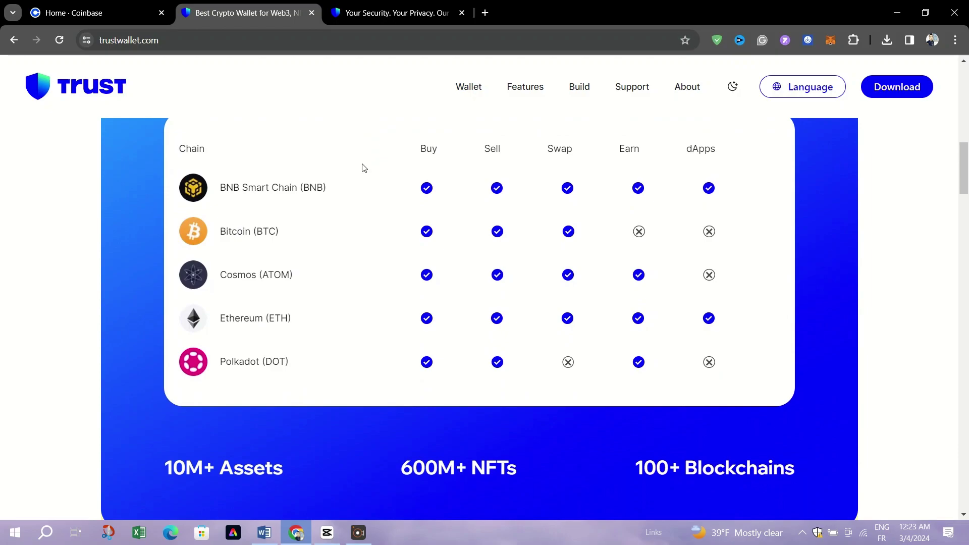
Step: Scroll Coinbase news to the Wall Street Wakes Up recap, then return to Trust Wallet
click(110, 6)
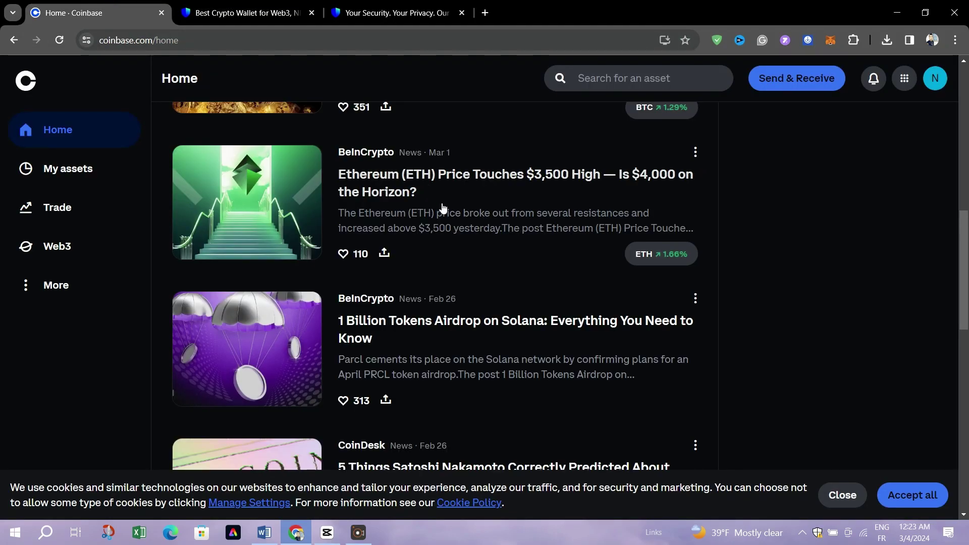
scroll(498, 279, down, 1)
scroll(498, 278, down, 1)
scroll(499, 279, down, 2)
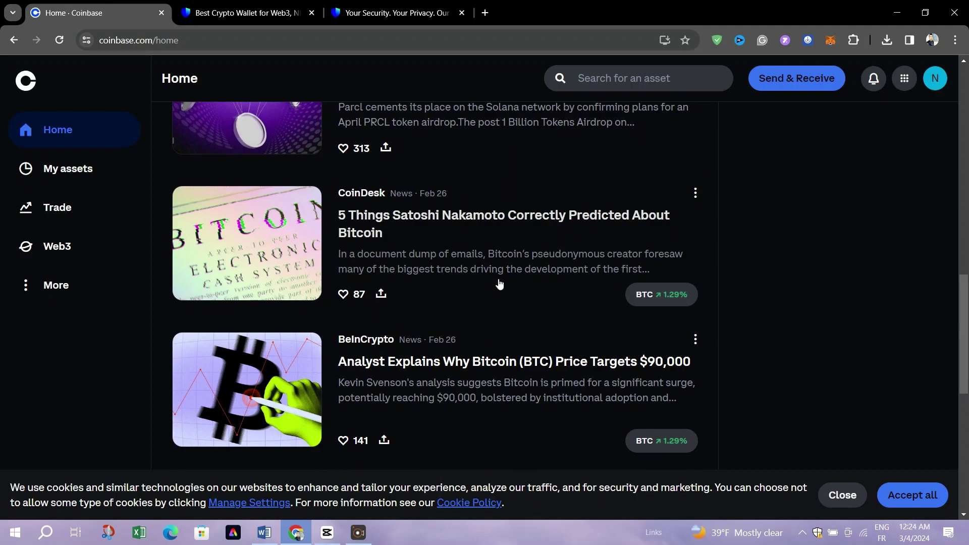
scroll(498, 284, down, 1)
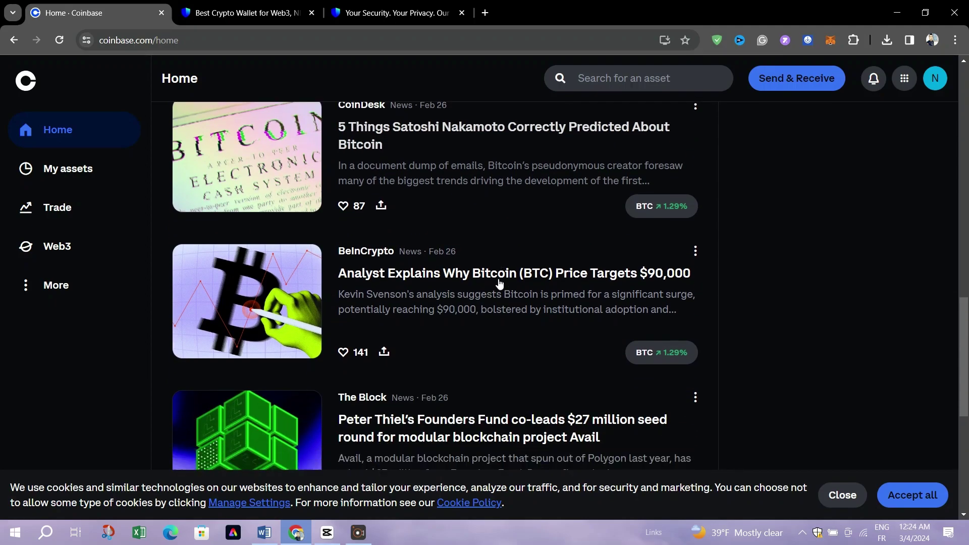
scroll(498, 284, down, 1)
scroll(498, 284, down, 1)
scroll(498, 280, down, 1)
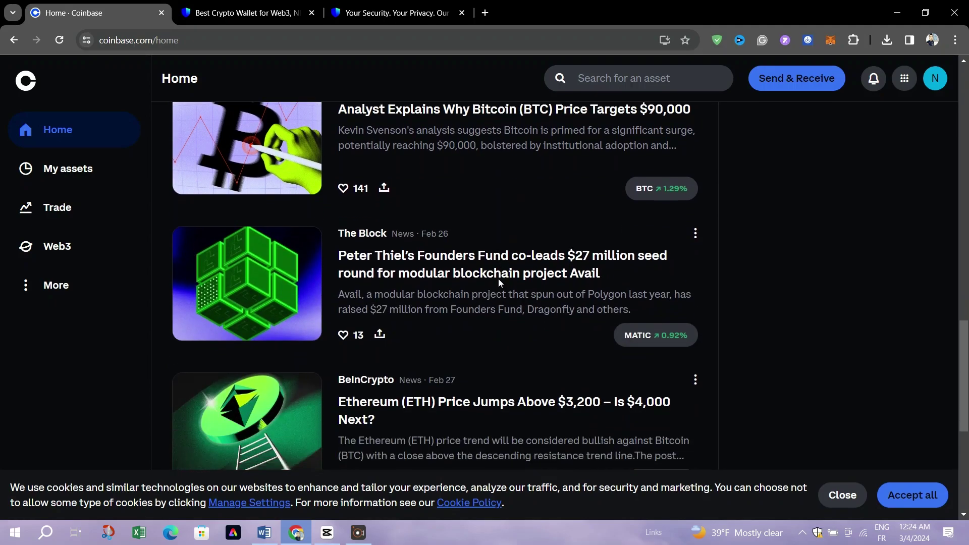
scroll(498, 281, down, 1)
scroll(498, 280, down, 1)
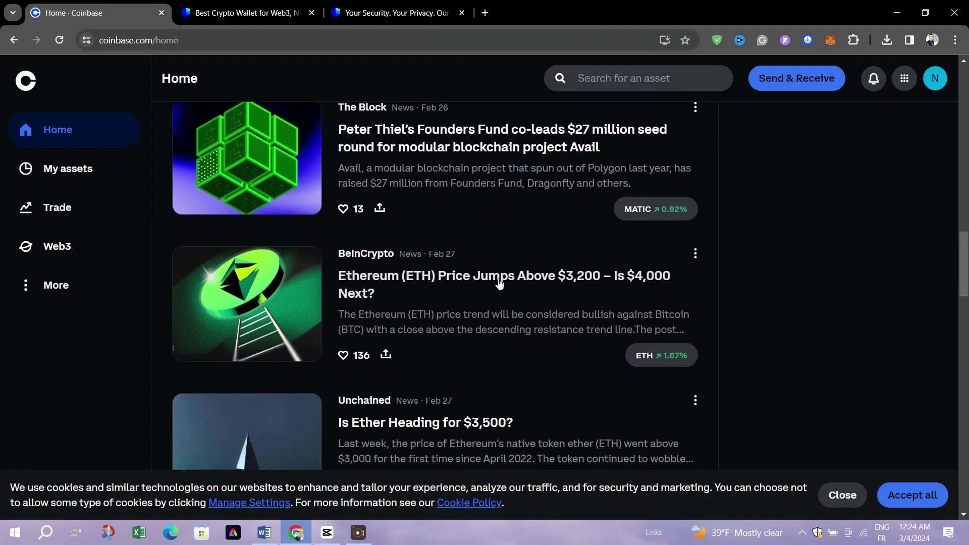
scroll(498, 282, down, 1)
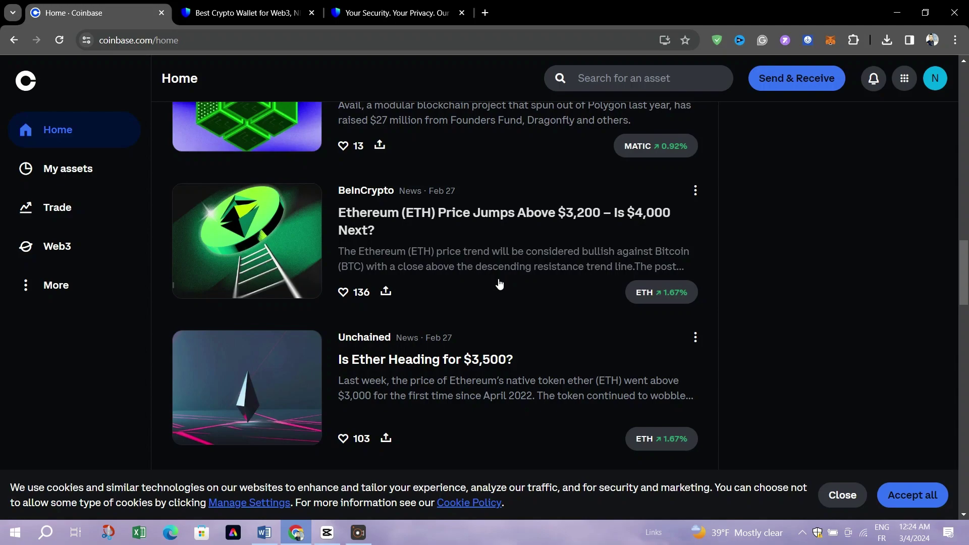
scroll(496, 282, down, 1)
scroll(496, 282, down, 2)
scroll(496, 282, down, 1)
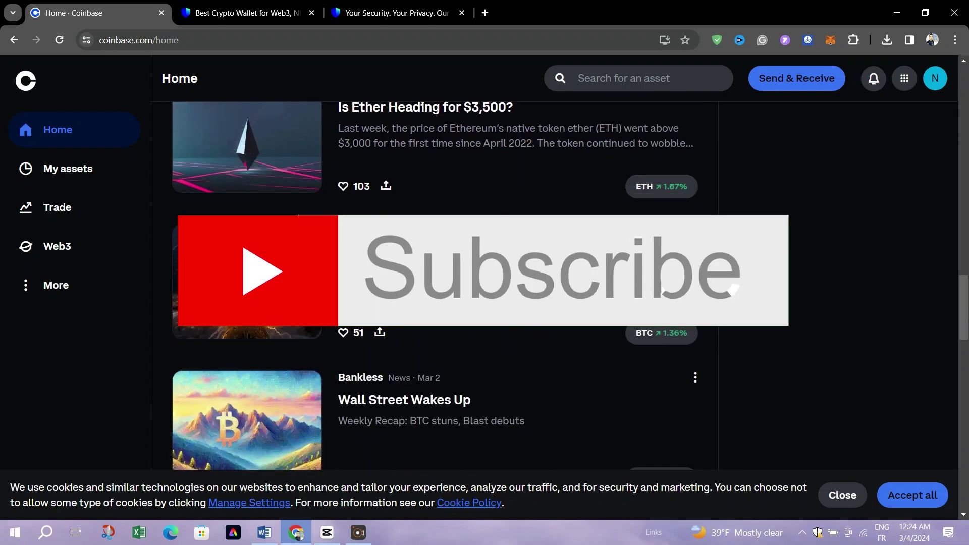
click(254, 12)
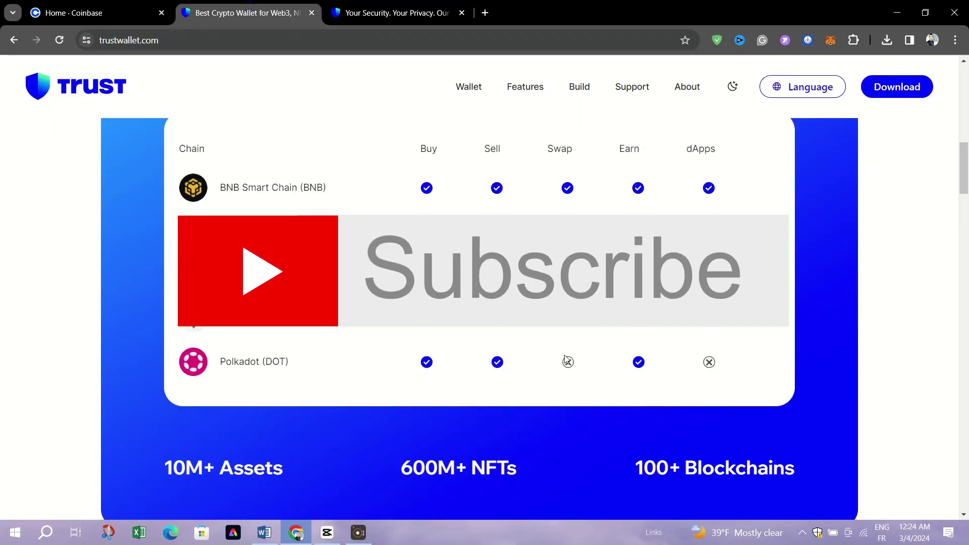